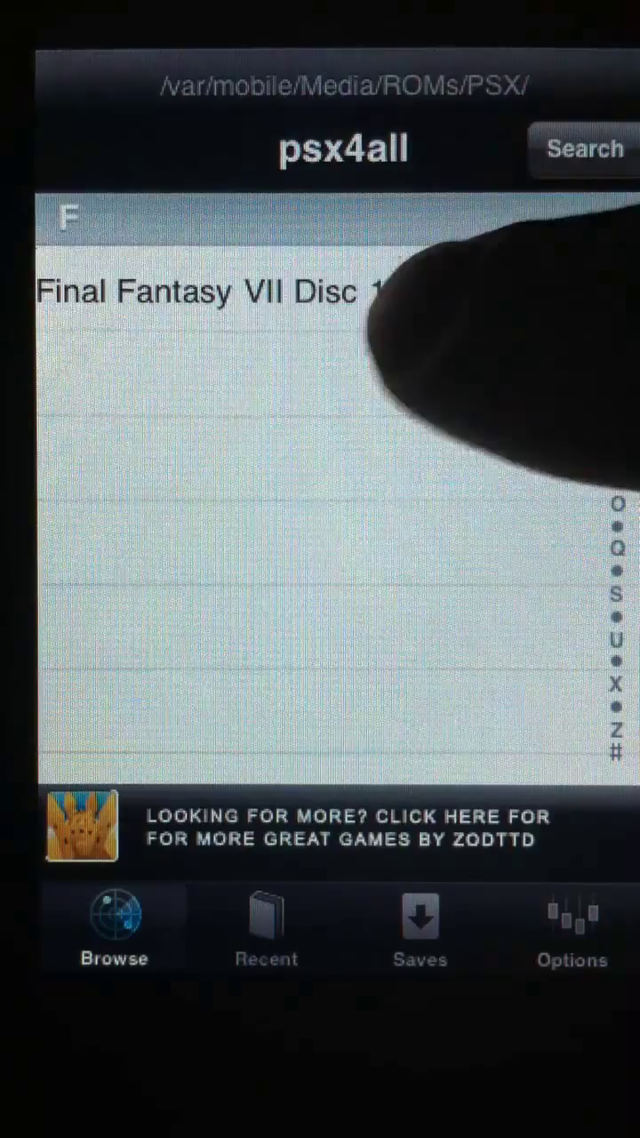
- Launch Final Fantasy VII Disc 1 with the 'Portrait & Sound' option
click(392, 292)
click(498, 587)
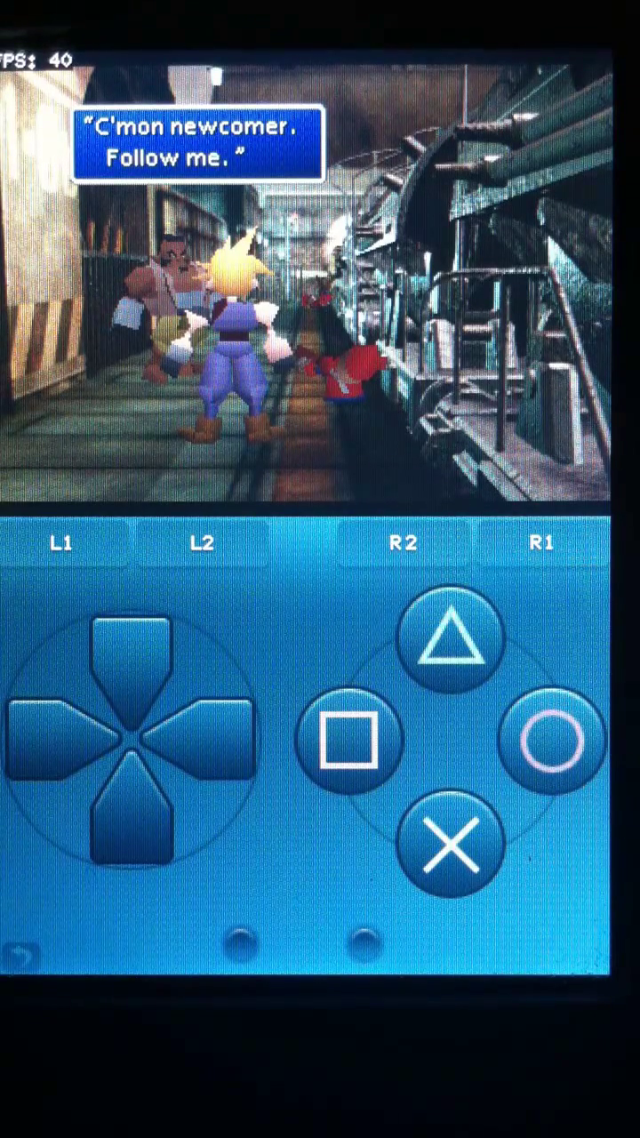
- Dismiss the 'Follow me' dialogue and run Cloud down the corridor into the two-guard battle
click(551, 738)
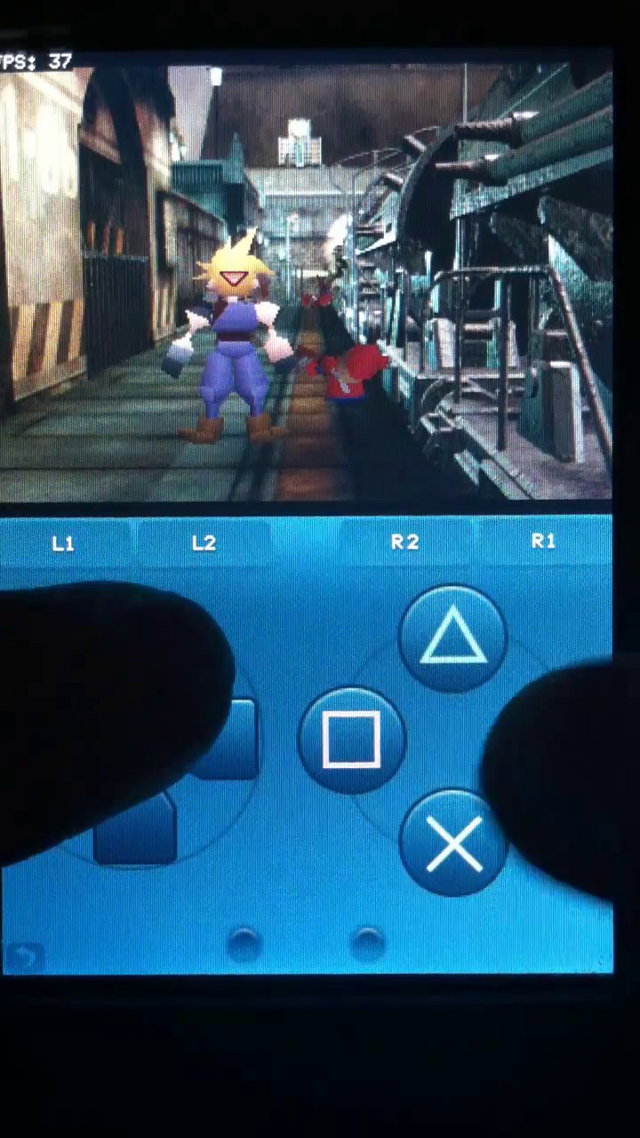
click(133, 649)
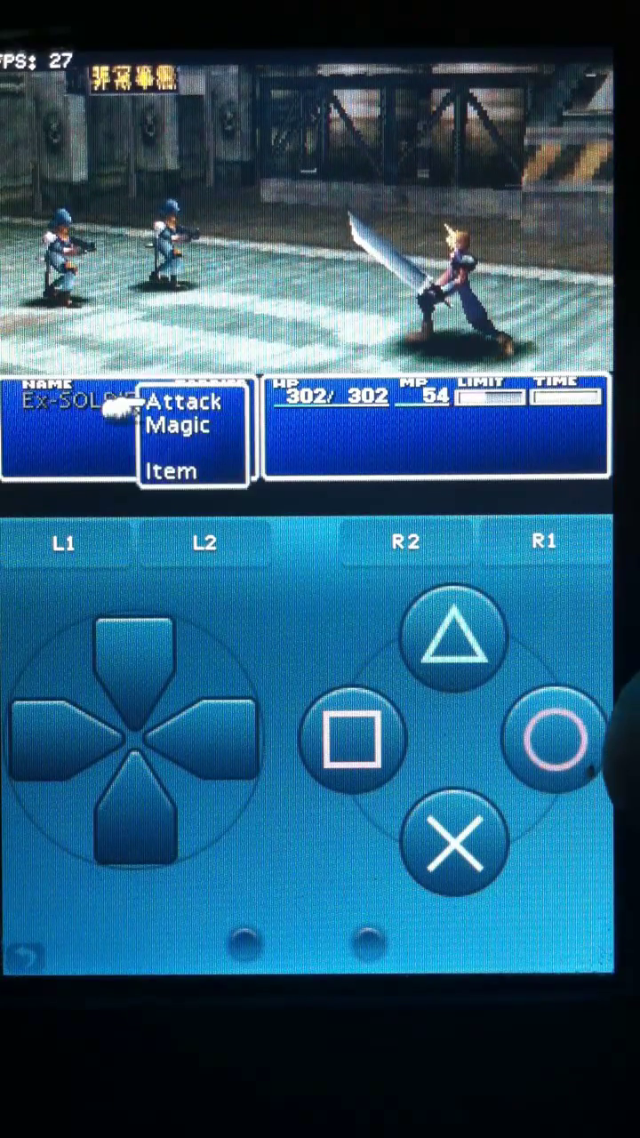
- Order Cloud to Attack, defeating one guard, then attack the remaining guard
click(455, 841)
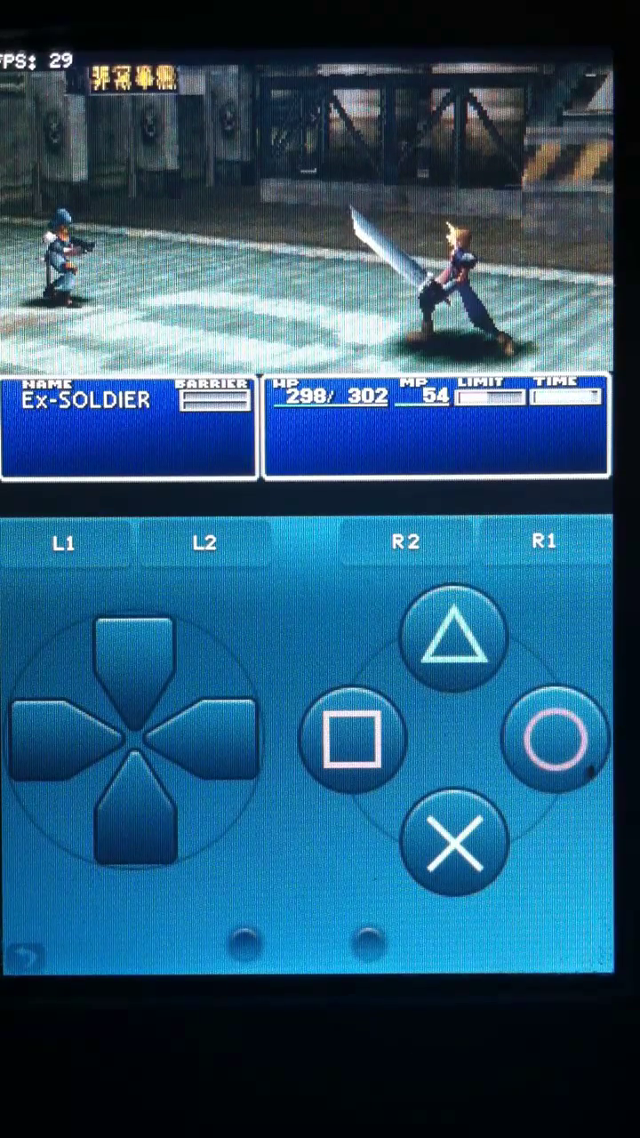
click(556, 742)
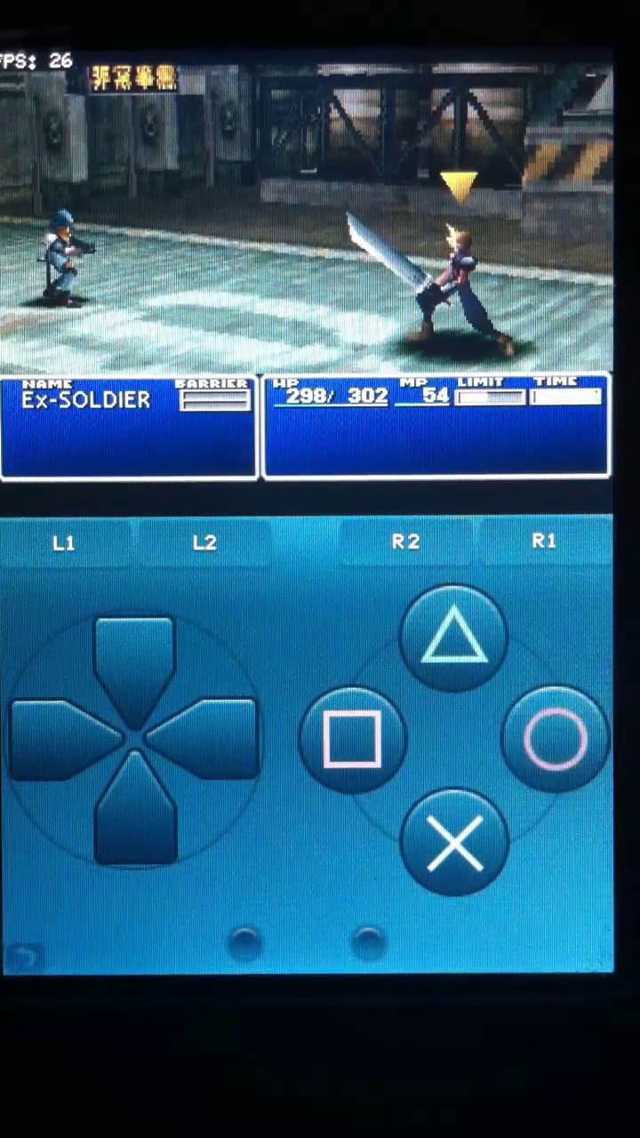